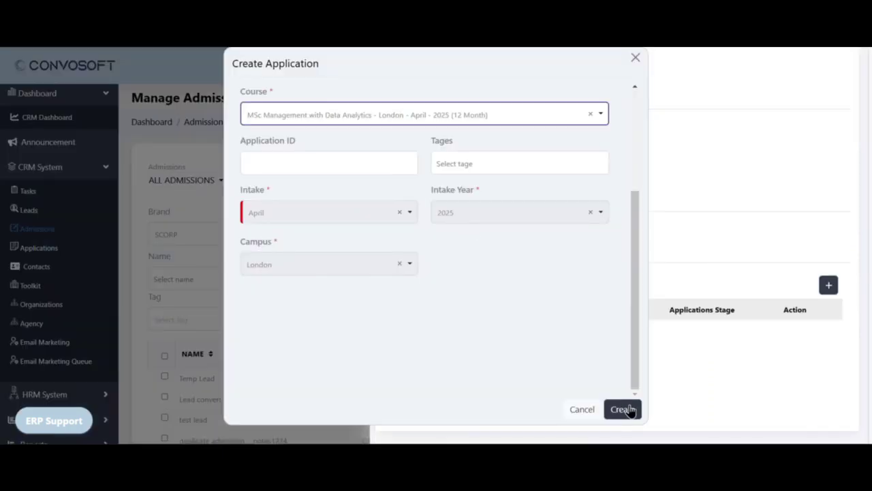
- Create the application for MSc Management with Data Analytics, London, April 2025, and review its draft details
click(622, 409)
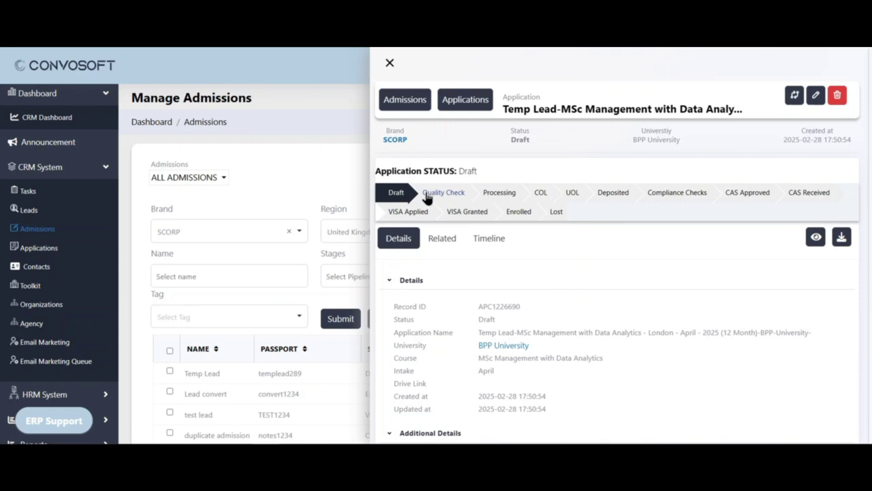
scroll(442, 214, down, 3)
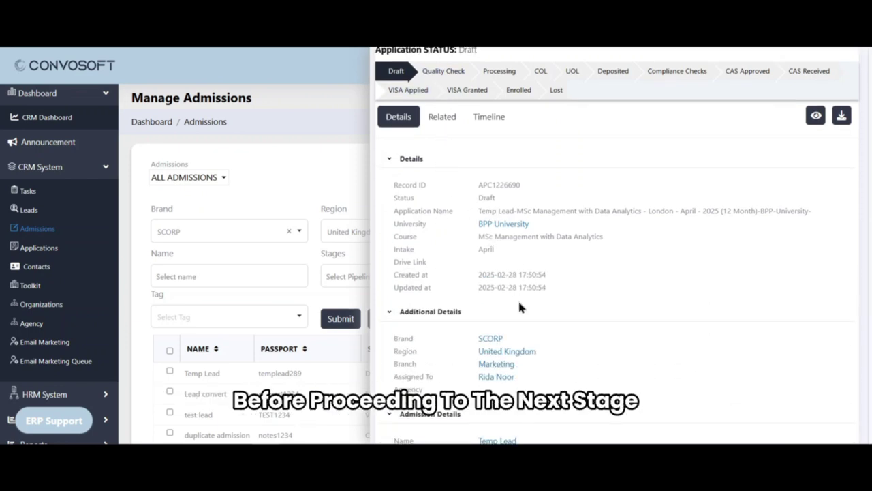
scroll(519, 307, down, 5)
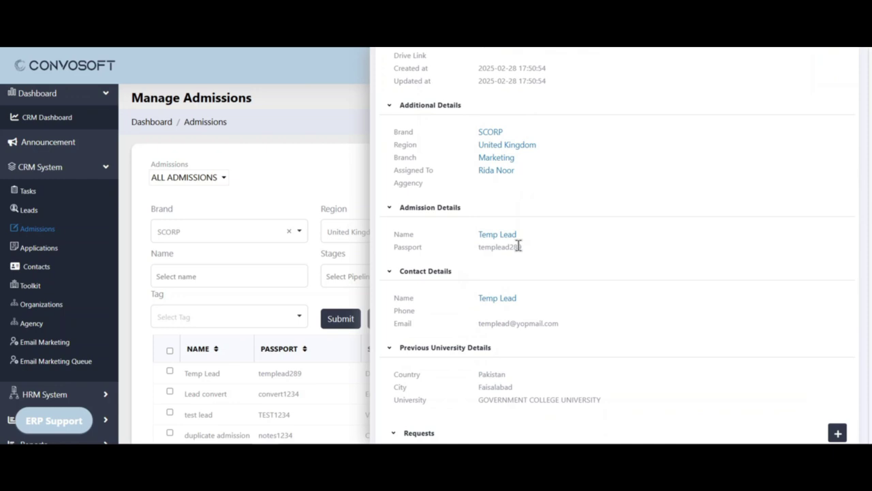
scroll(520, 272, up, 8)
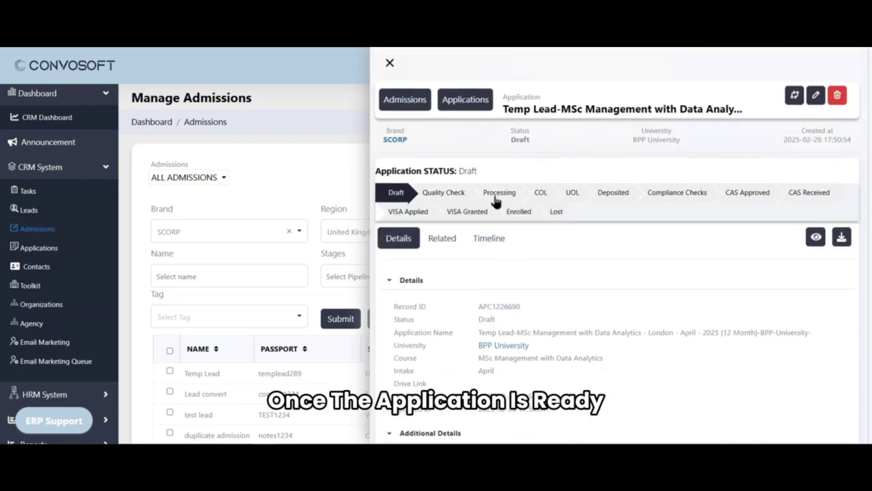
- Submit the draft application to the QC team for its quality check and review the quality check request
click(438, 194)
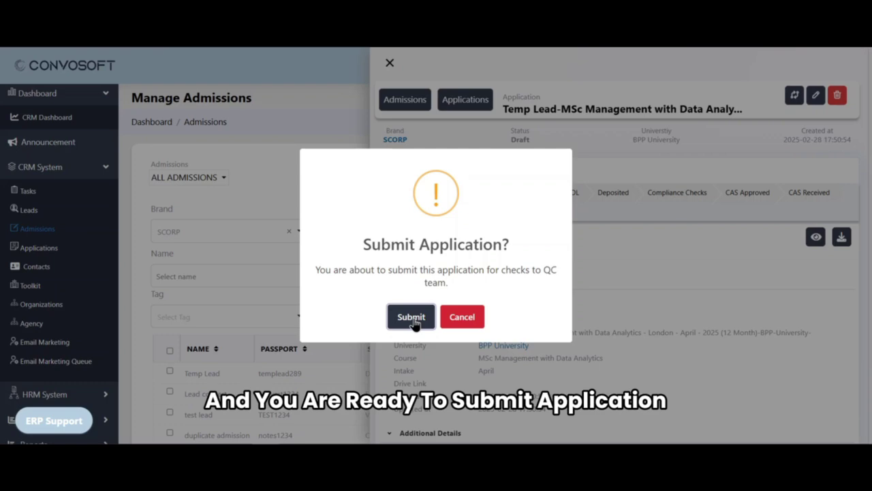
click(413, 318)
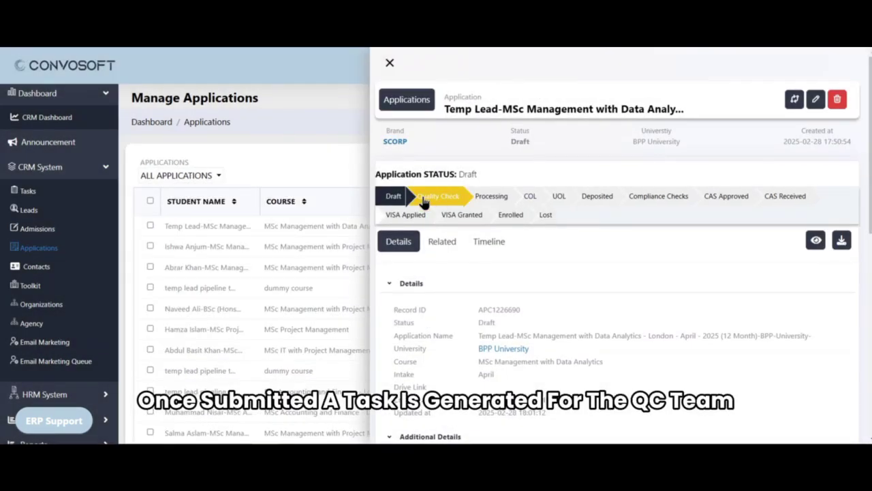
scroll(424, 201, down, 10)
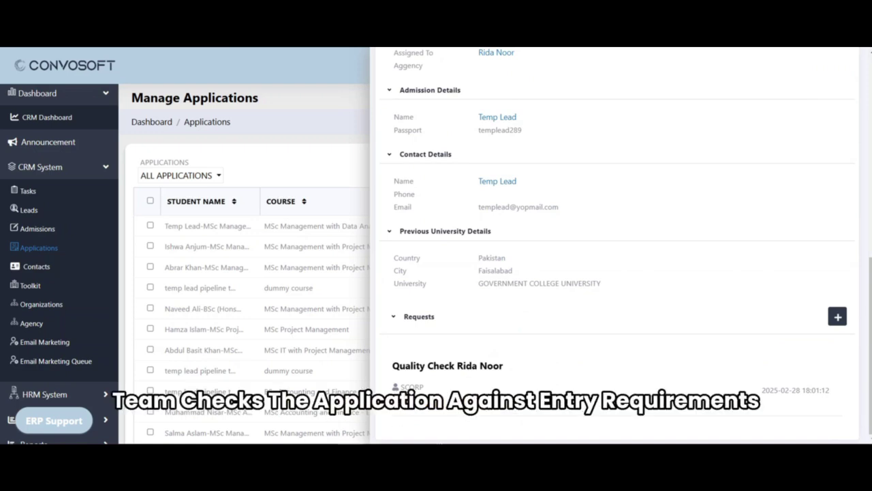
scroll(451, 366, up, 1)
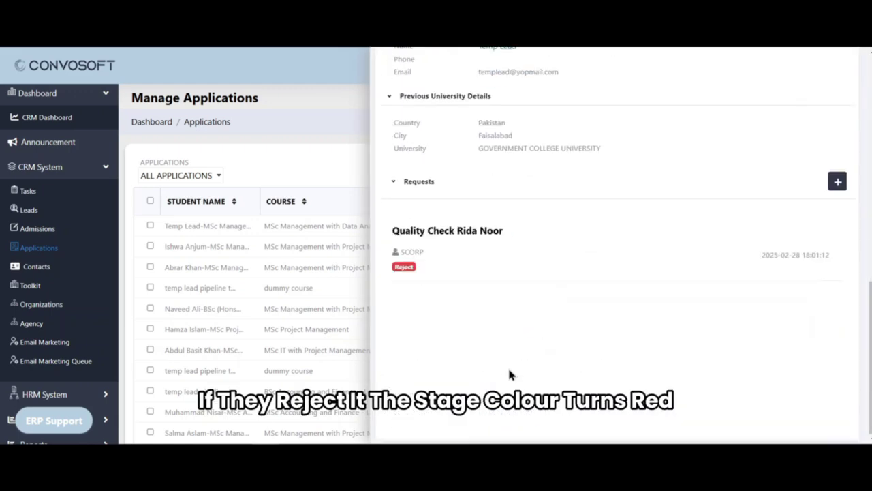
scroll(489, 304, up, 10)
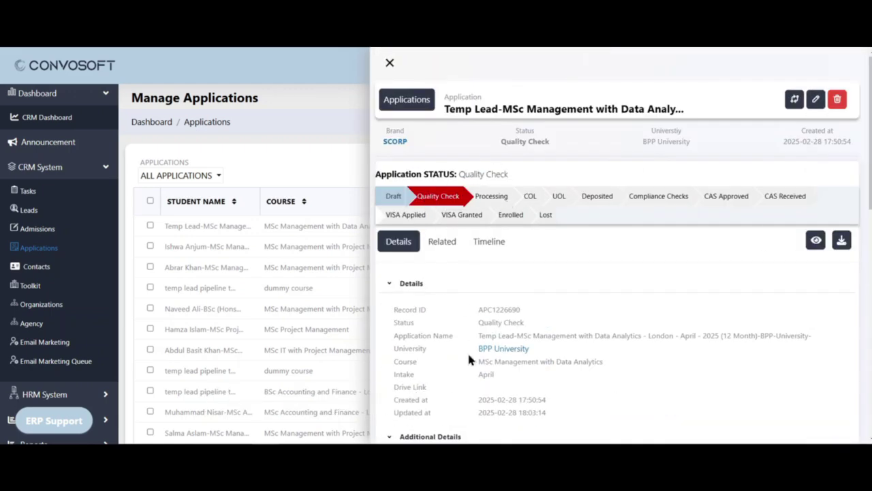
scroll(467, 350, down, 10)
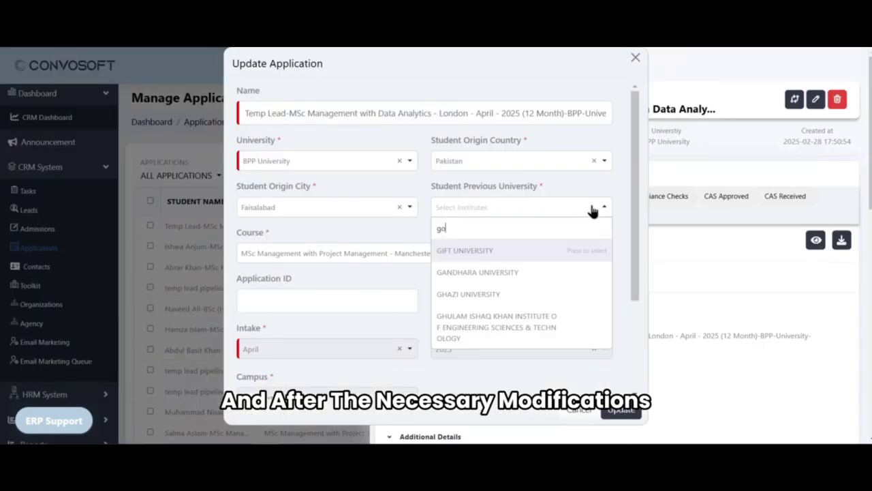
- Set the student's previous university to GOVERNMENT COLLEGE UNIVERSITY and save the application update
text(ocer)
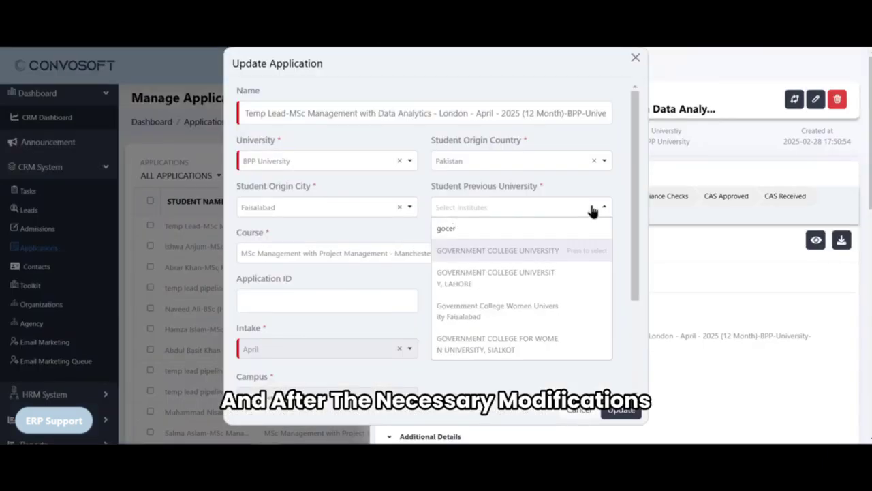
click(536, 251)
scroll(542, 309, down, 3)
click(621, 409)
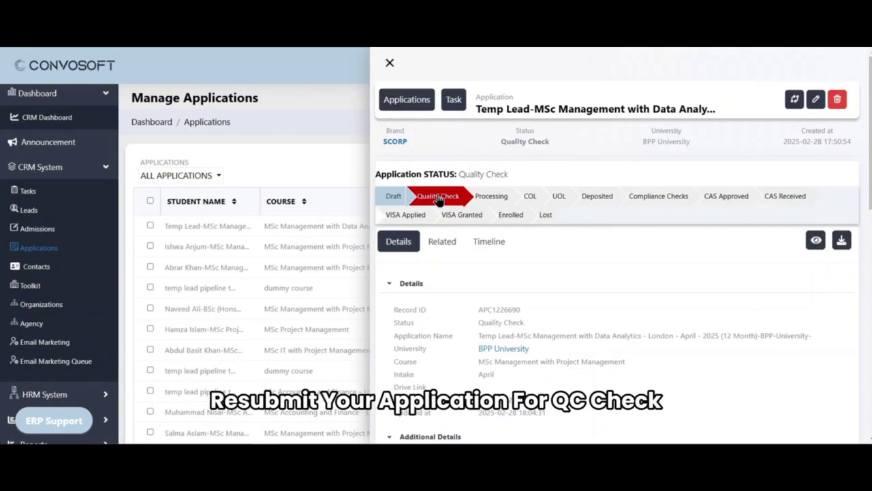
- Resubmit the modified application to the QC team for another quality check
click(438, 198)
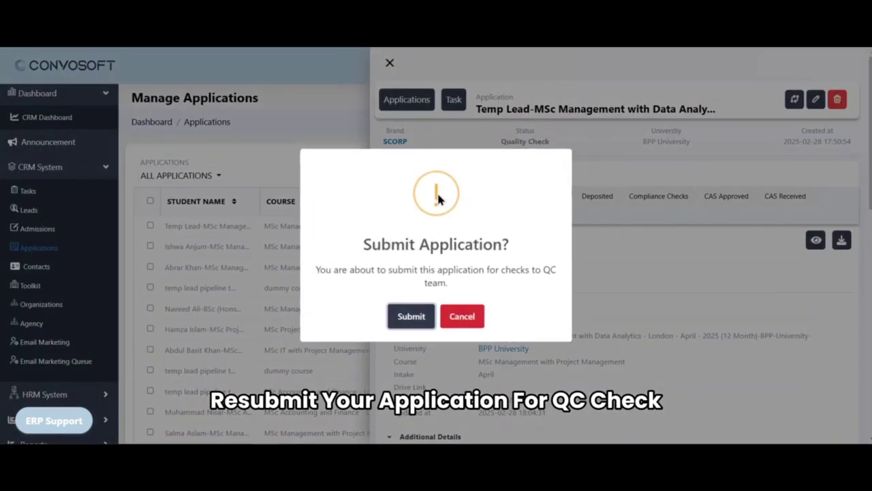
click(412, 320)
click(431, 310)
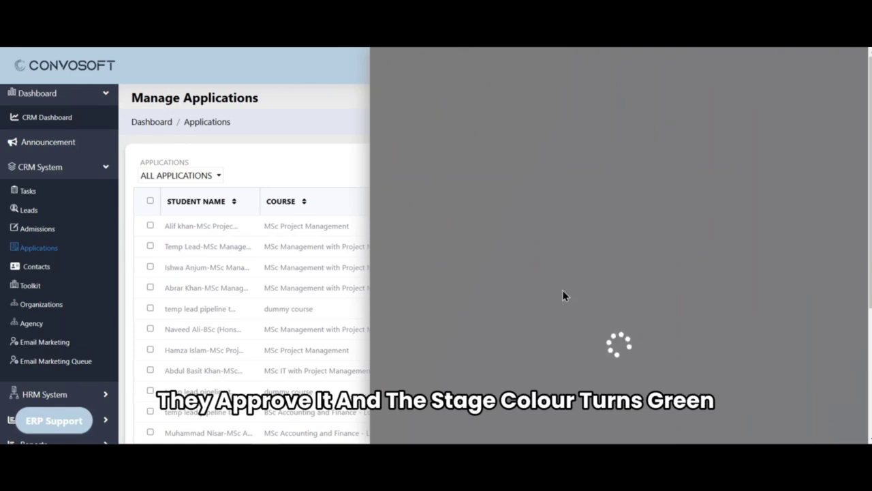
- Examine the quality check status under the application's requests and the task details among its related records
scroll(617, 273, down, 7)
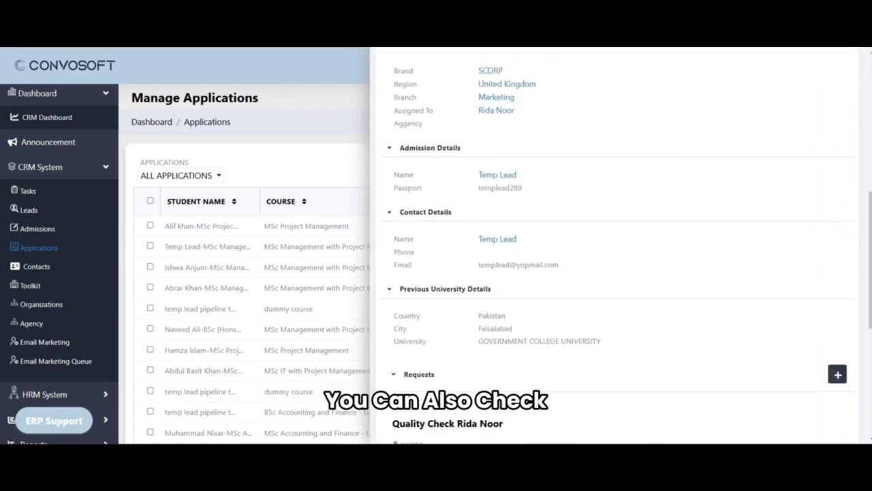
scroll(616, 272, up, 7)
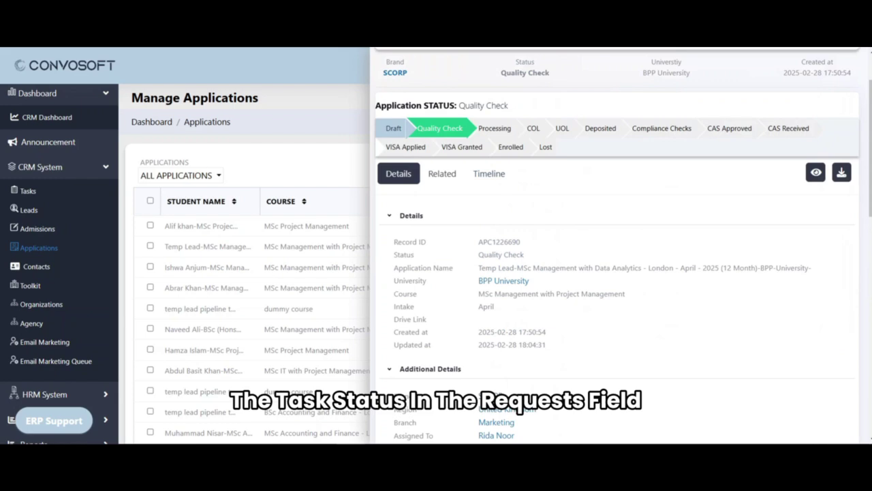
click(444, 241)
scroll(453, 249, down, 3)
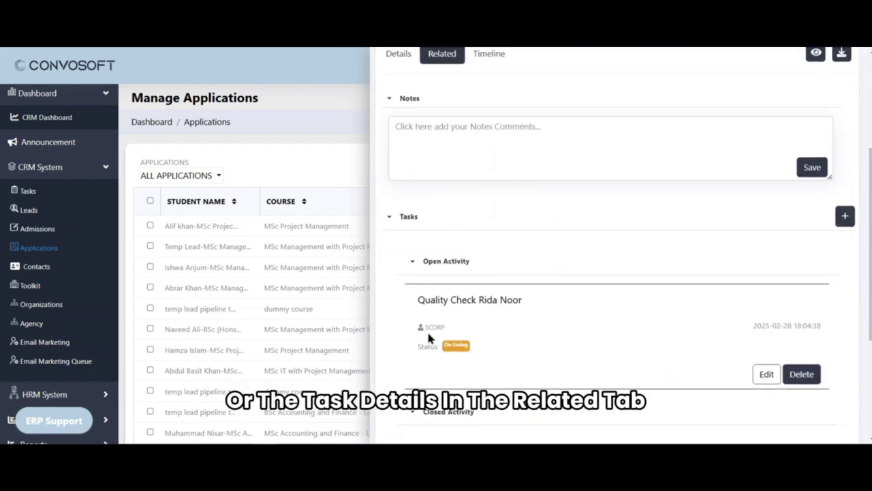
scroll(463, 354, down, 2)
click(465, 336)
scroll(463, 339, down, 3)
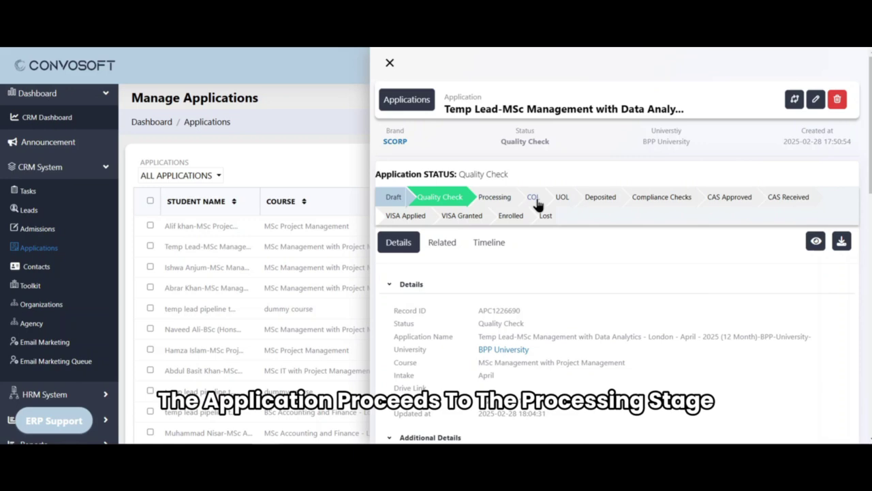
- Advance the application through the Processing, COL, UOL and Deposited stages
click(537, 199)
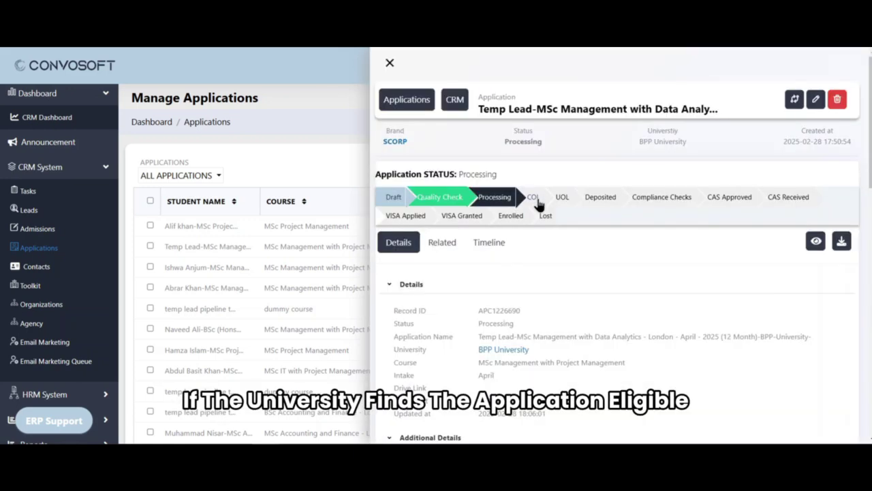
click(569, 199)
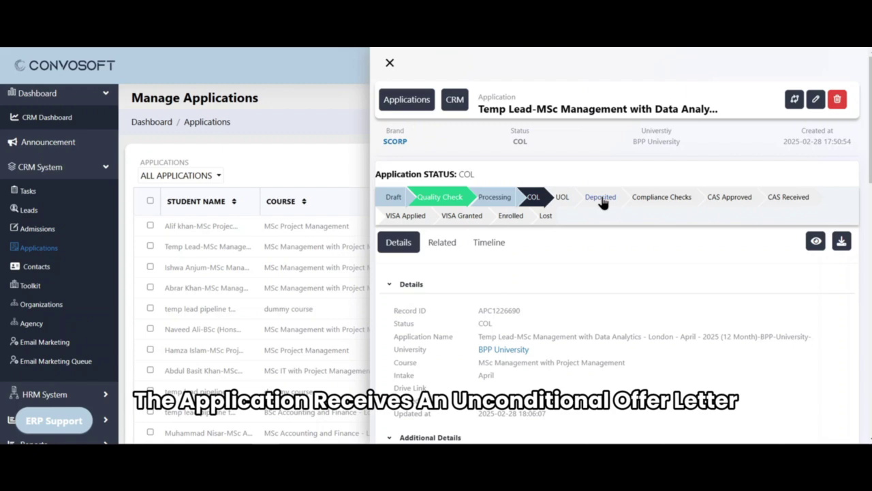
click(601, 198)
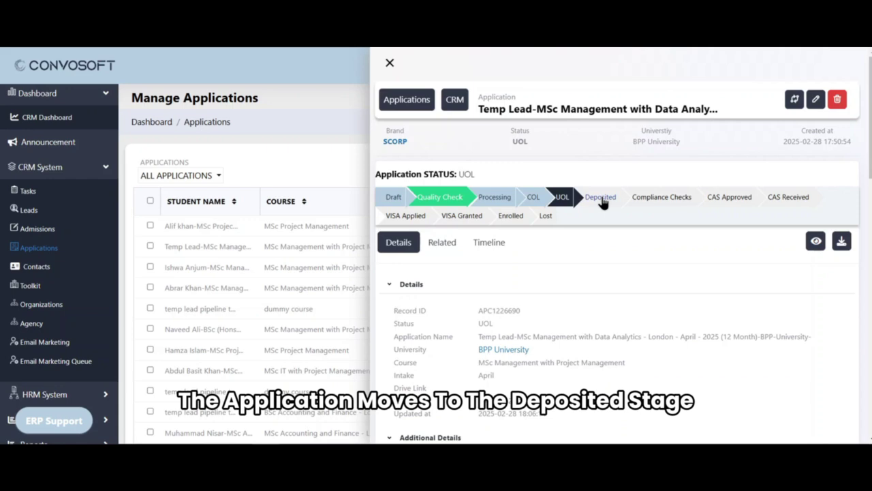
click(601, 198)
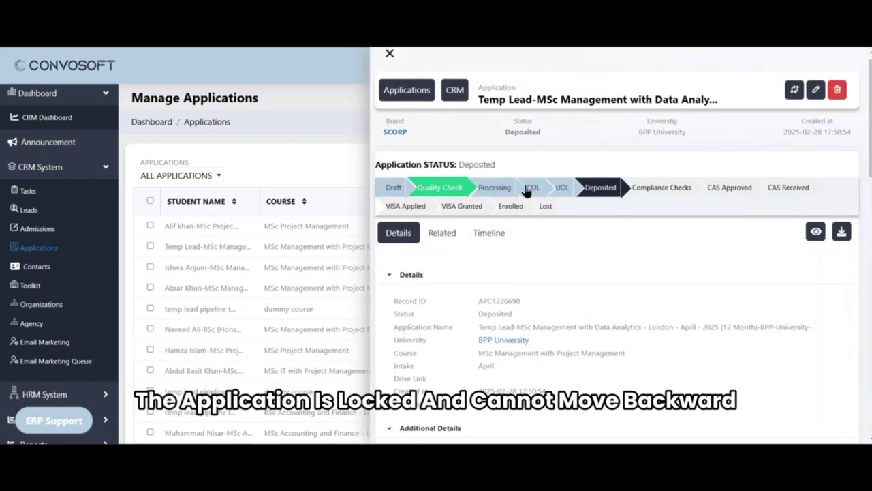
- Try to move the deposited application back to the COL and UOL stages
click(526, 191)
click(563, 190)
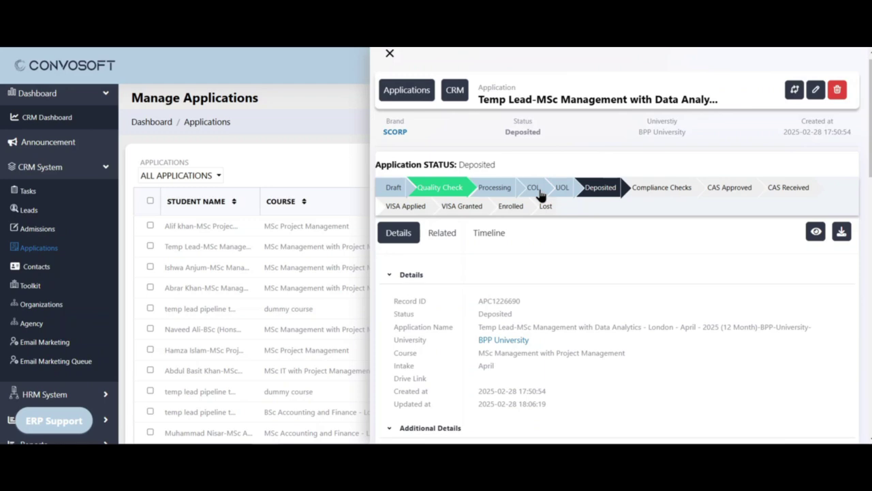
- Start the Compliance Checks form with Disability N/A, English Test IELTS and the pasted Google Drive folder link
click(641, 195)
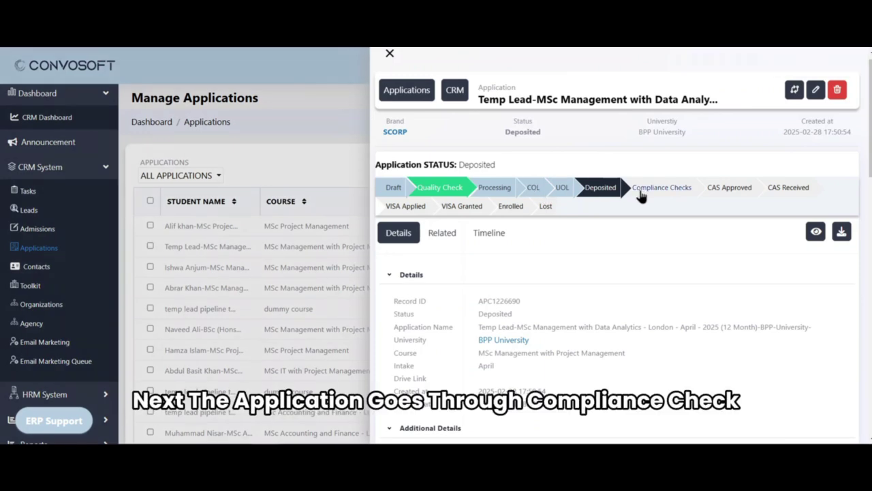
click(473, 101)
text(N/A)
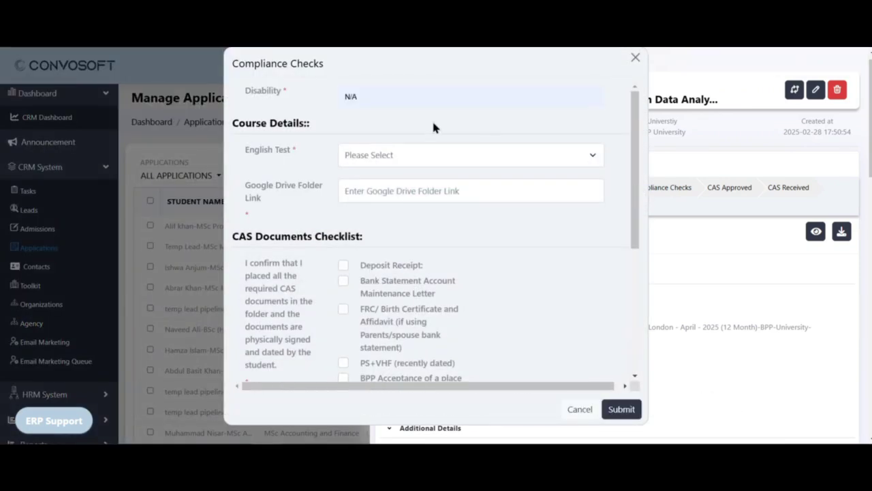
click(429, 157)
click(382, 173)
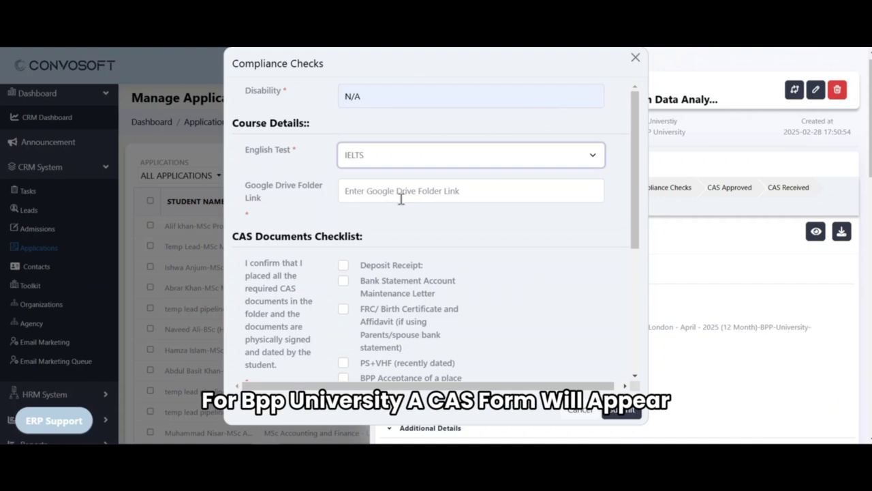
click(399, 191)
key(ctrl+v)
- Mark every item of the CAS Documents Checklist, from Deposit Receipt to Others, and submit the compliance form
click(343, 264)
click(342, 280)
scroll(343, 280, down, 3)
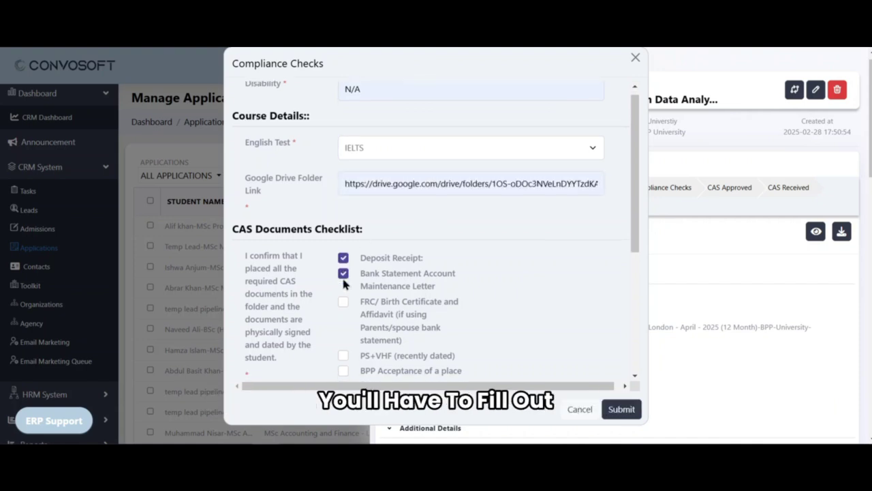
click(343, 286)
click(342, 314)
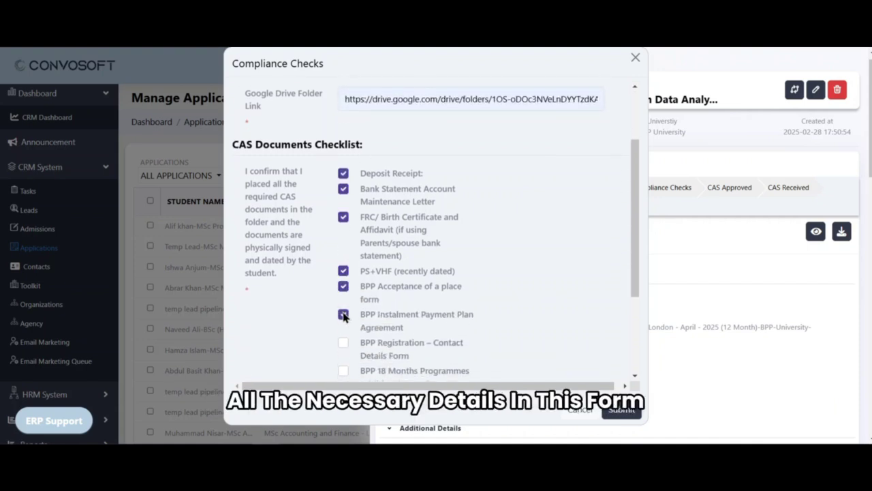
scroll(342, 273, down, 2)
click(342, 269)
scroll(341, 270, down, 1)
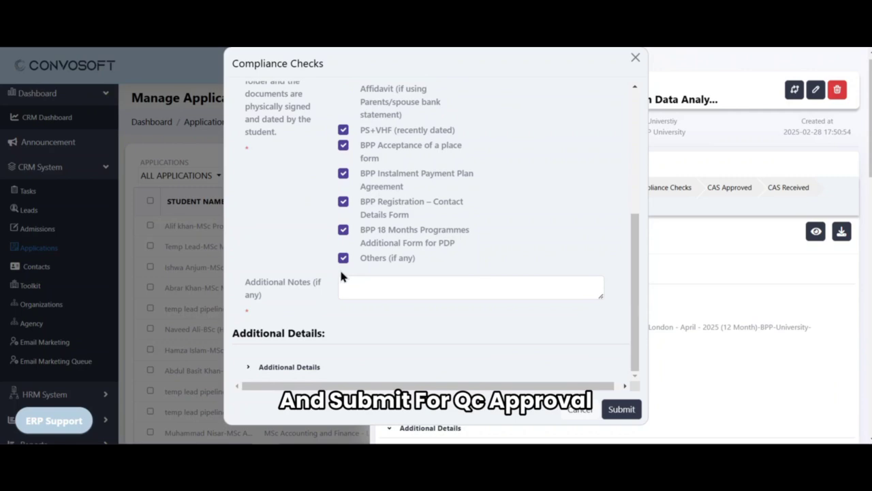
click(622, 409)
- Submit the deposited Abertay University BSCS application for compliance and review its compliance check request
drag(630, 141, 694, 141)
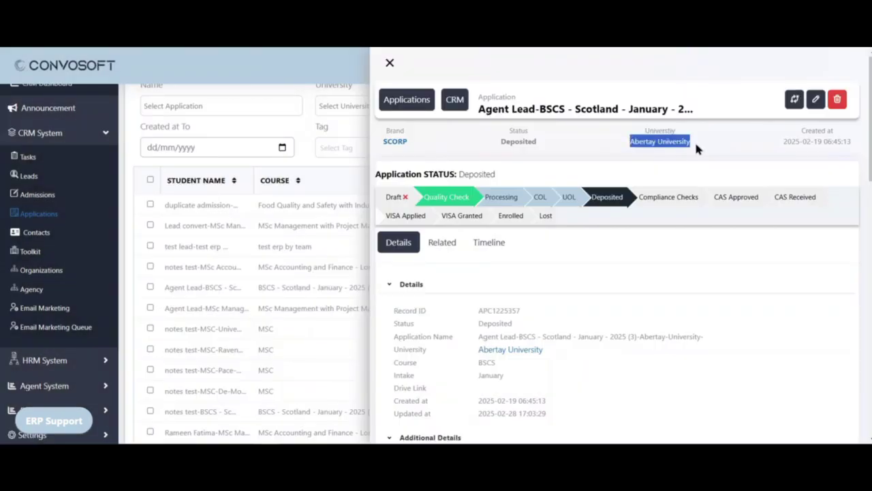
click(666, 199)
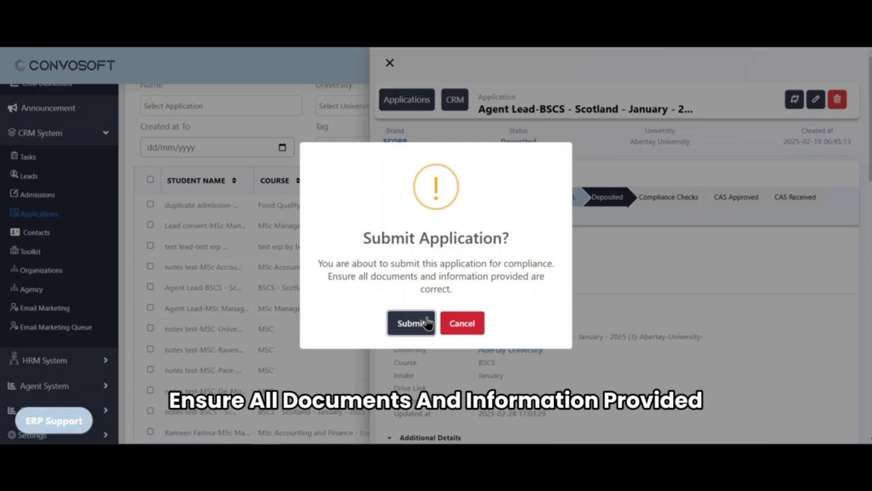
click(426, 323)
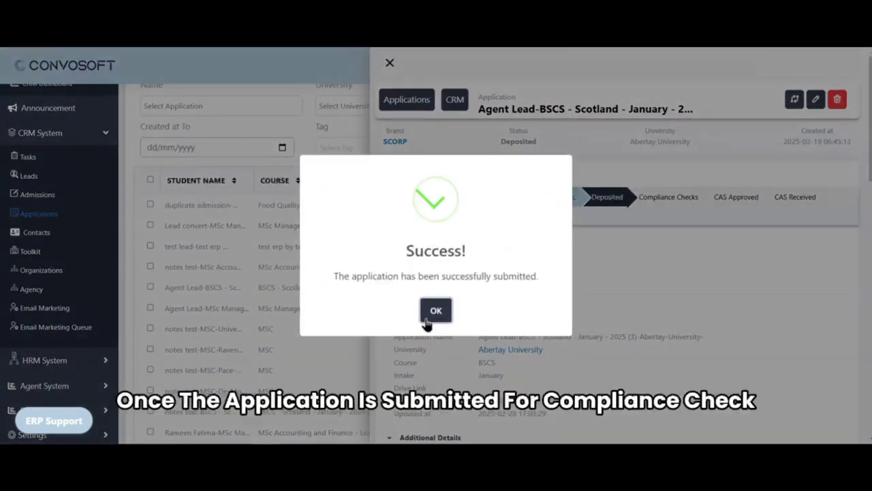
click(436, 311)
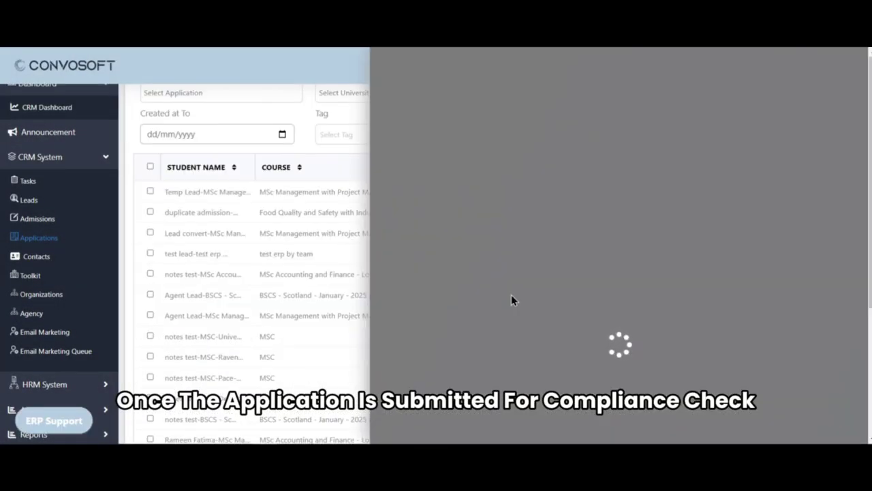
scroll(511, 297, down, 10)
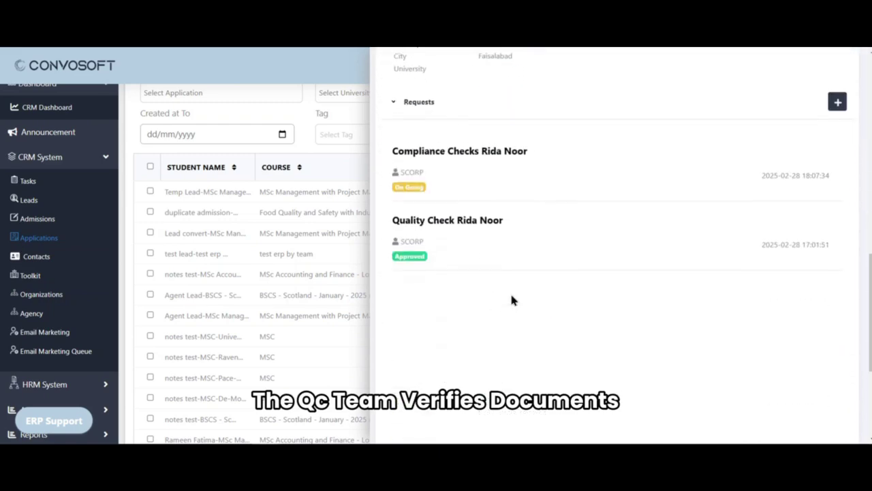
scroll(475, 188, up, 5)
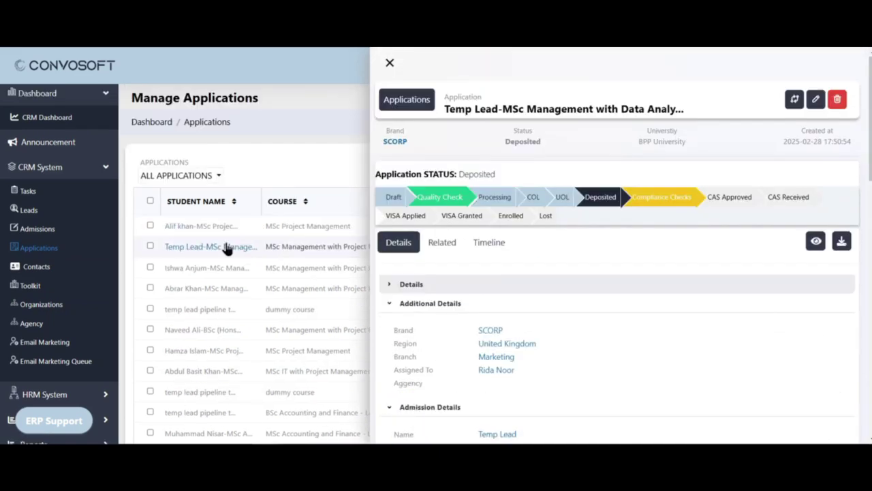
- Open the BPP University application and advance it to CAS Approved and on to CAS Received
click(227, 248)
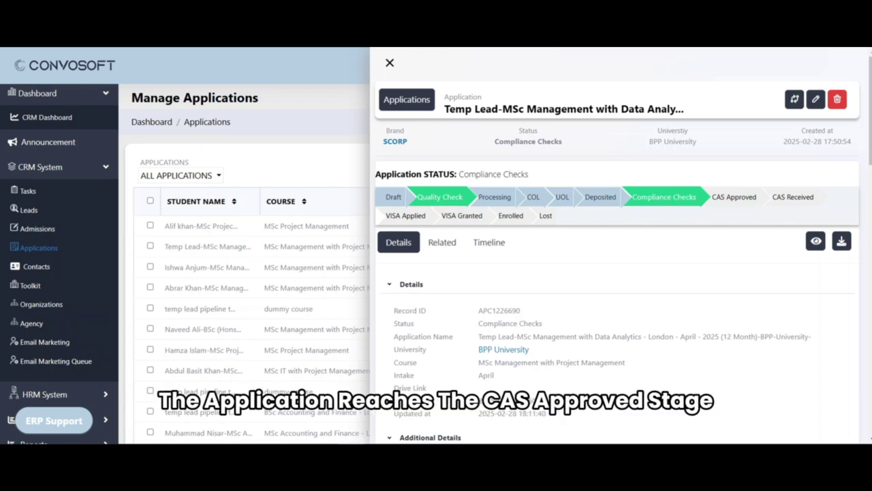
click(737, 197)
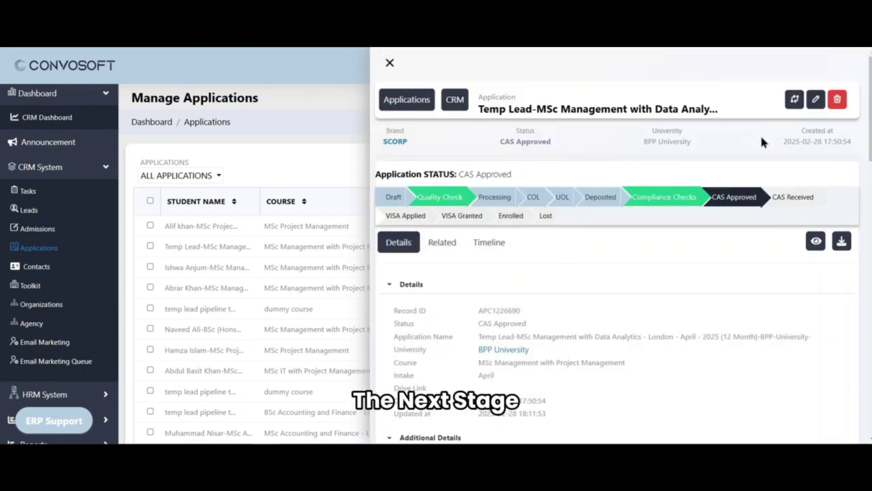
click(778, 197)
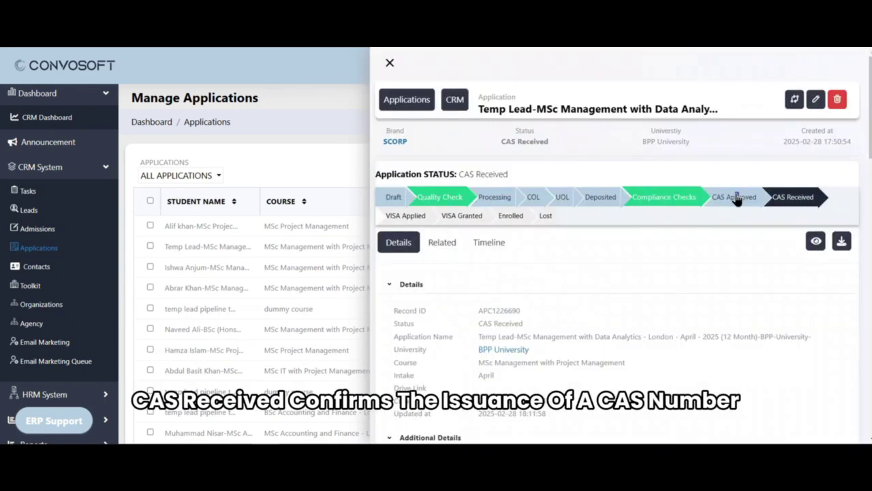
- Try to move the application back from CAS Received to the CAS Approved stage
click(736, 199)
click(712, 198)
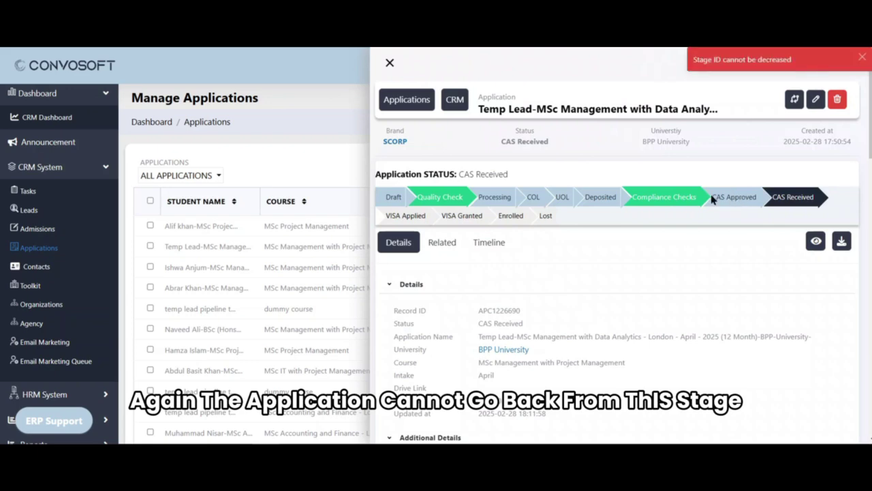
- Advance the application to the VISA Applied stage
click(414, 216)
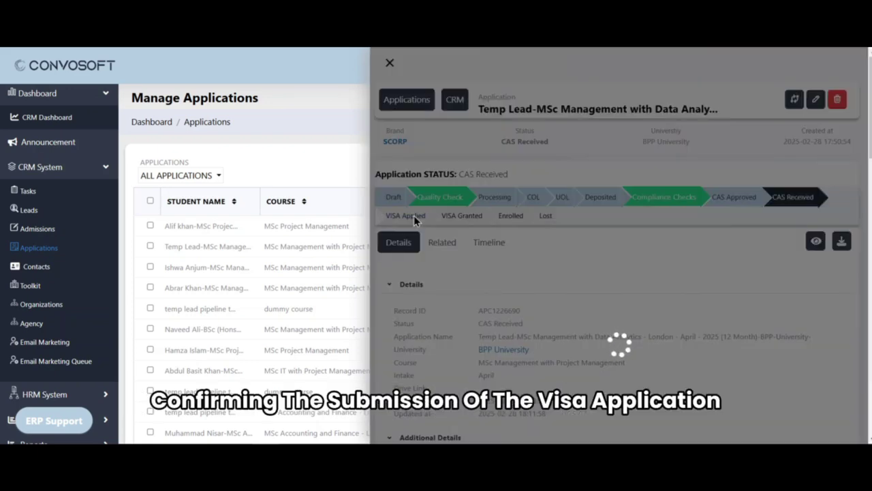